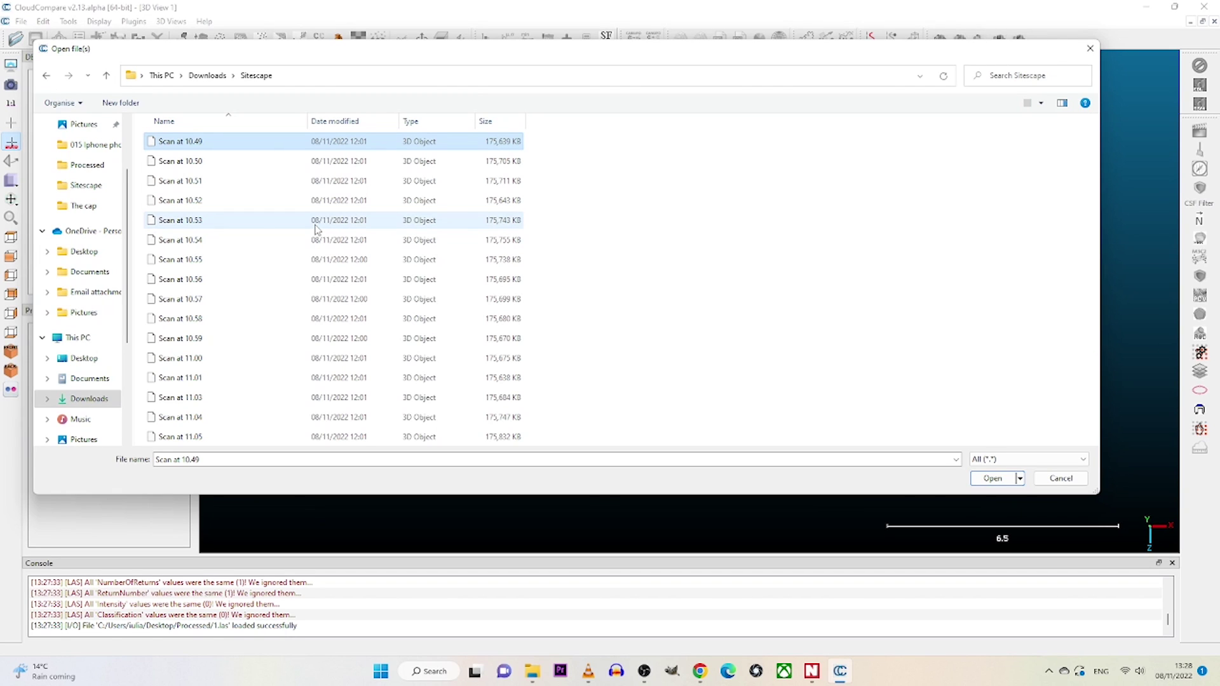
- Open all the scan files from the Sitescape folder and view the combined clouds from above
key(ctrl+a)
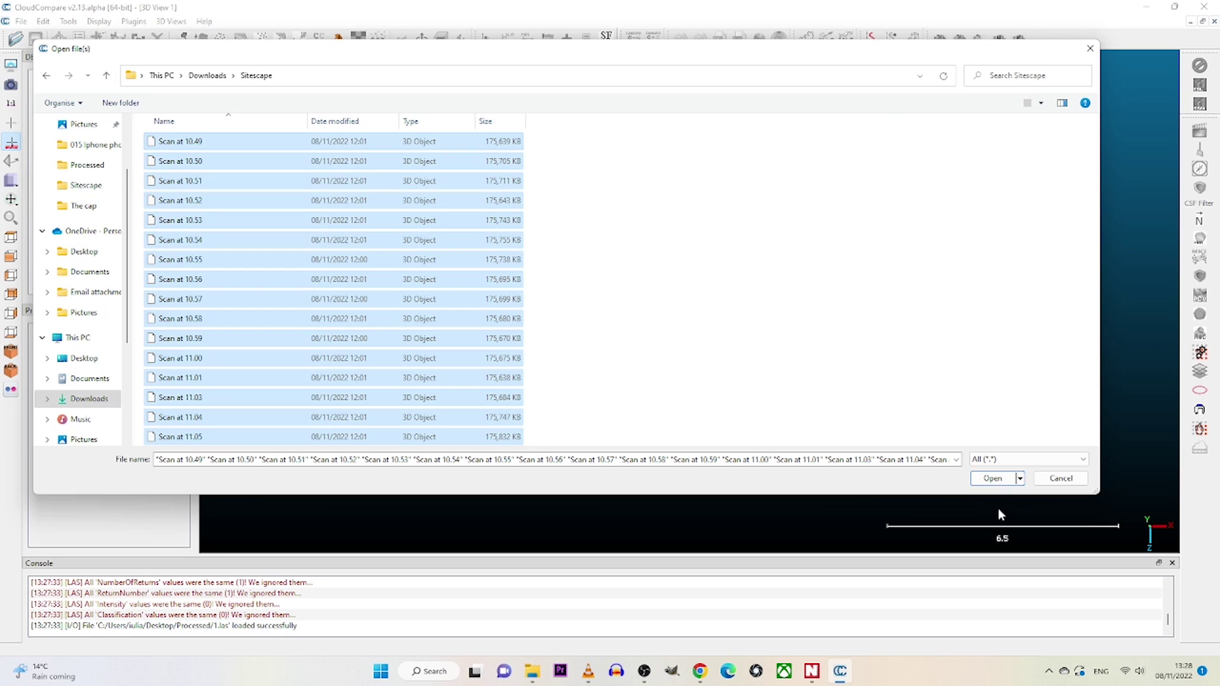
click(993, 478)
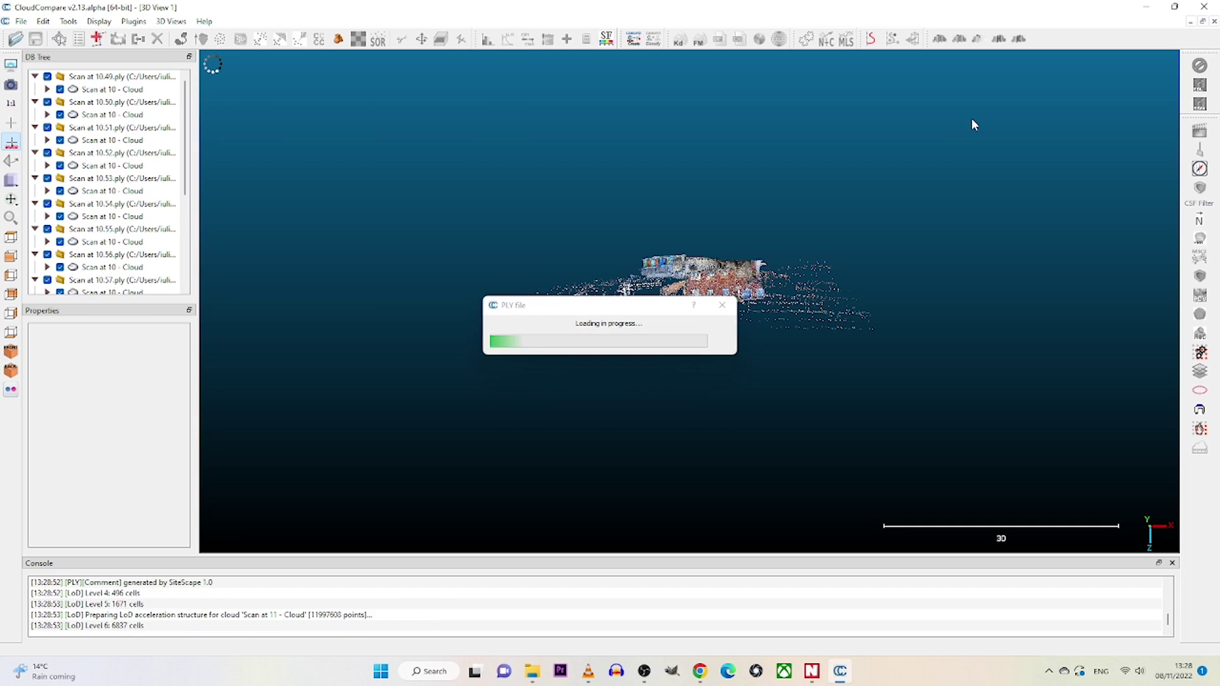
drag(973, 124, 212, 317)
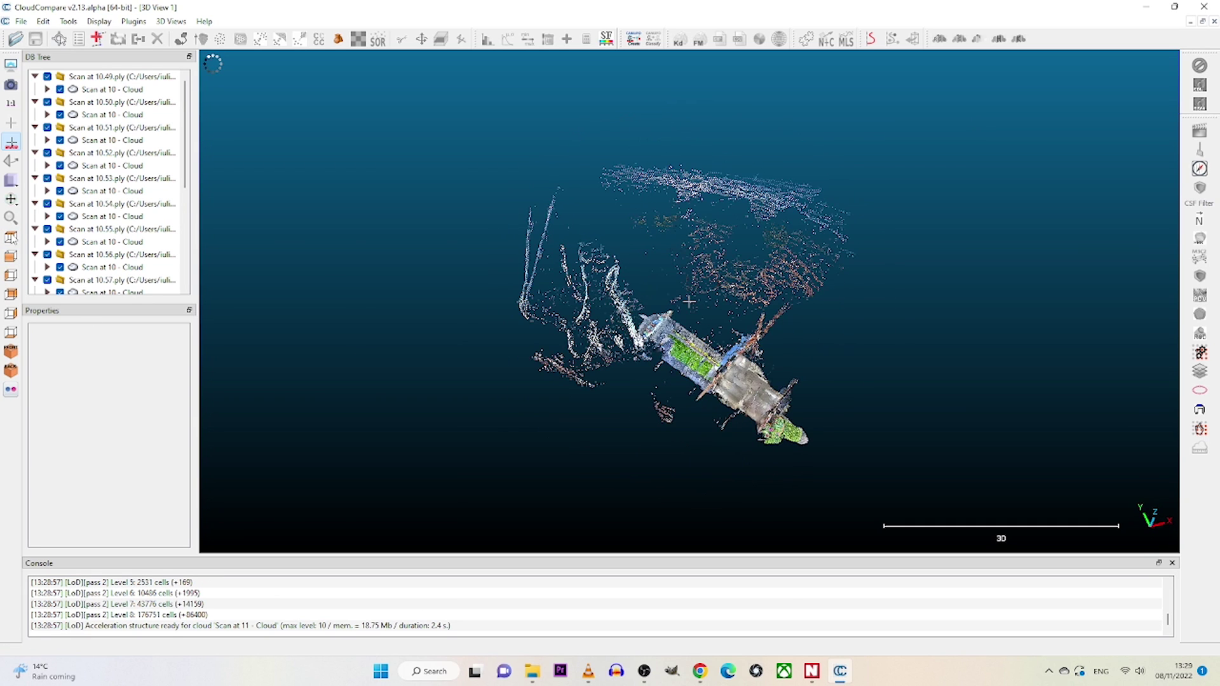
- Set the view to the top and hide scans 10.50 through 11.05, leaving only Scan at 10.49 displayed
click(11, 237)
click(47, 103)
click(48, 128)
click(48, 154)
click(48, 178)
click(48, 204)
click(48, 229)
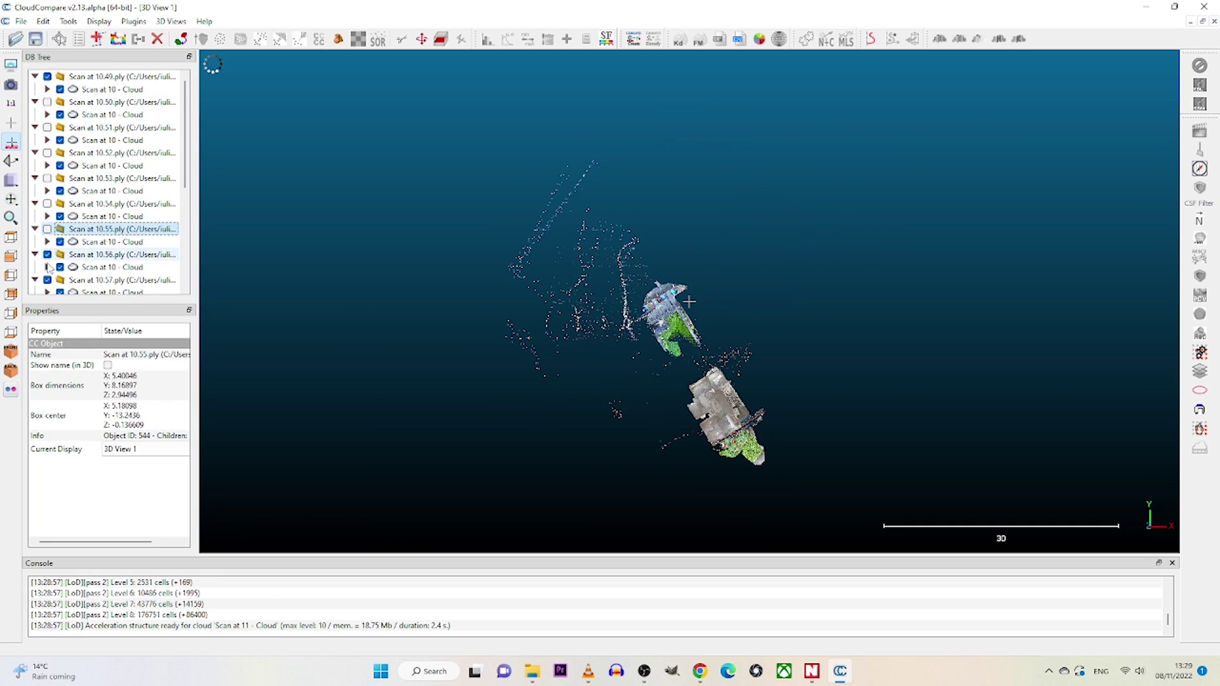
click(47, 255)
click(47, 280)
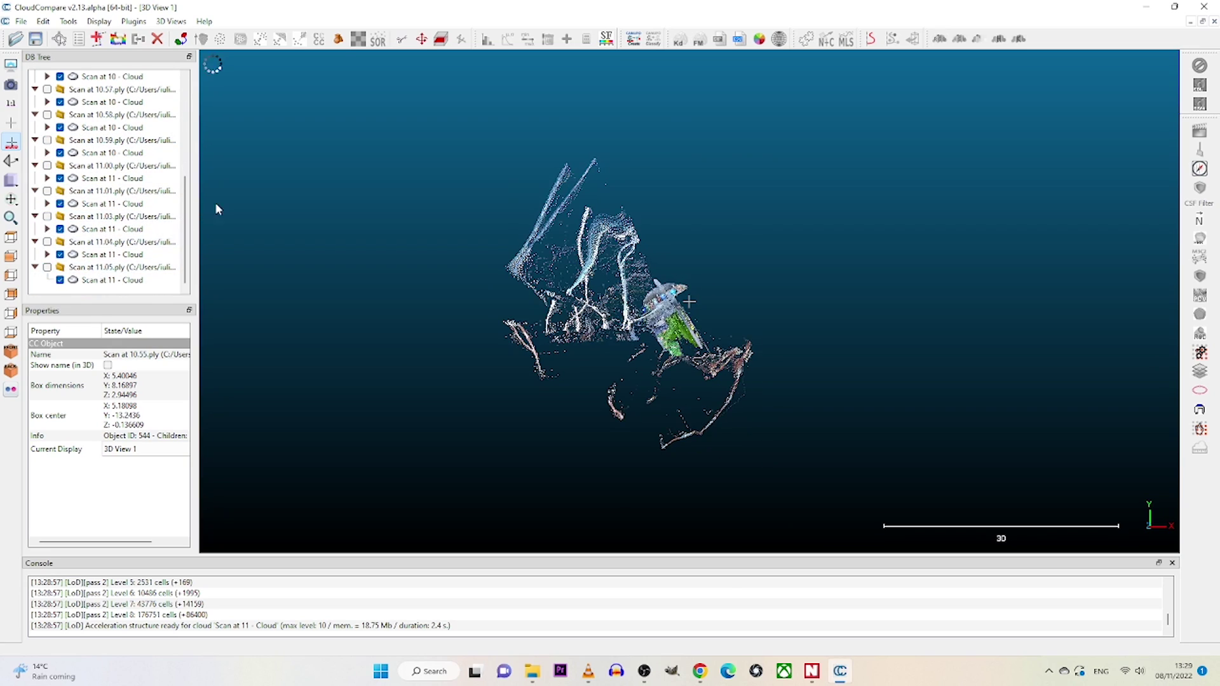
- Crop the Scan at 10.49 cloud to the bins and patio with a top-view polygon, and trim stray points above it in front view
scroll(127, 95, up, 5)
click(113, 89)
scroll(711, 190, down, 1)
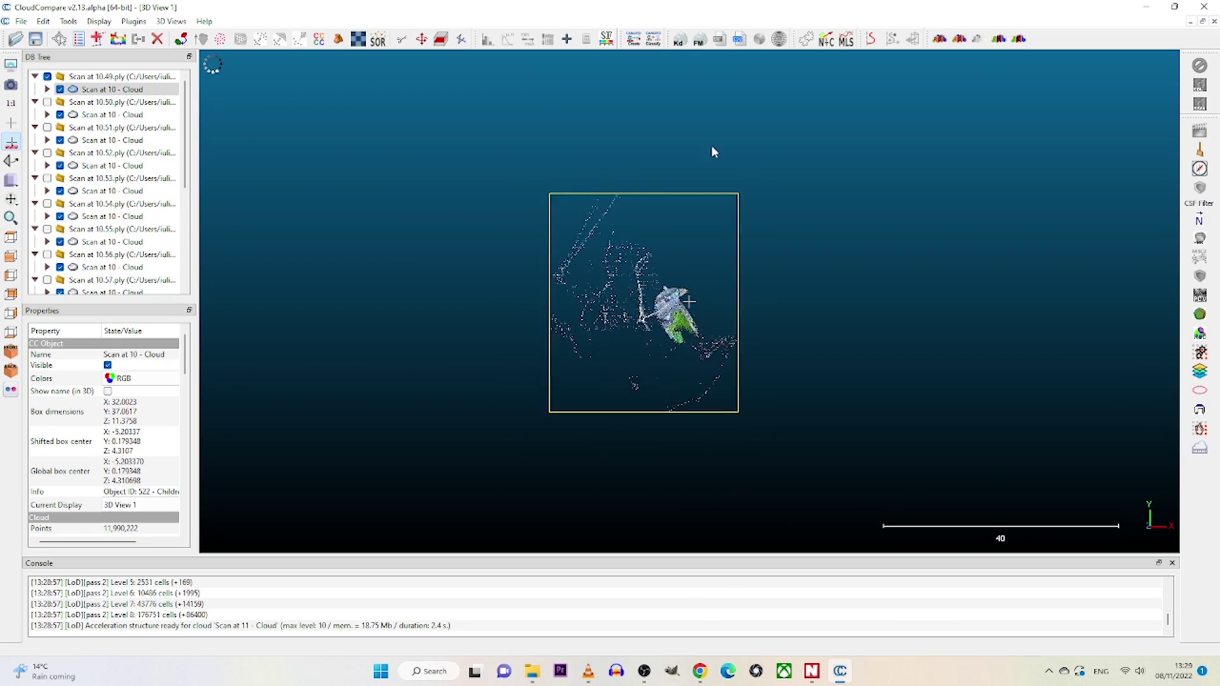
scroll(711, 145, up, 5)
key(t)
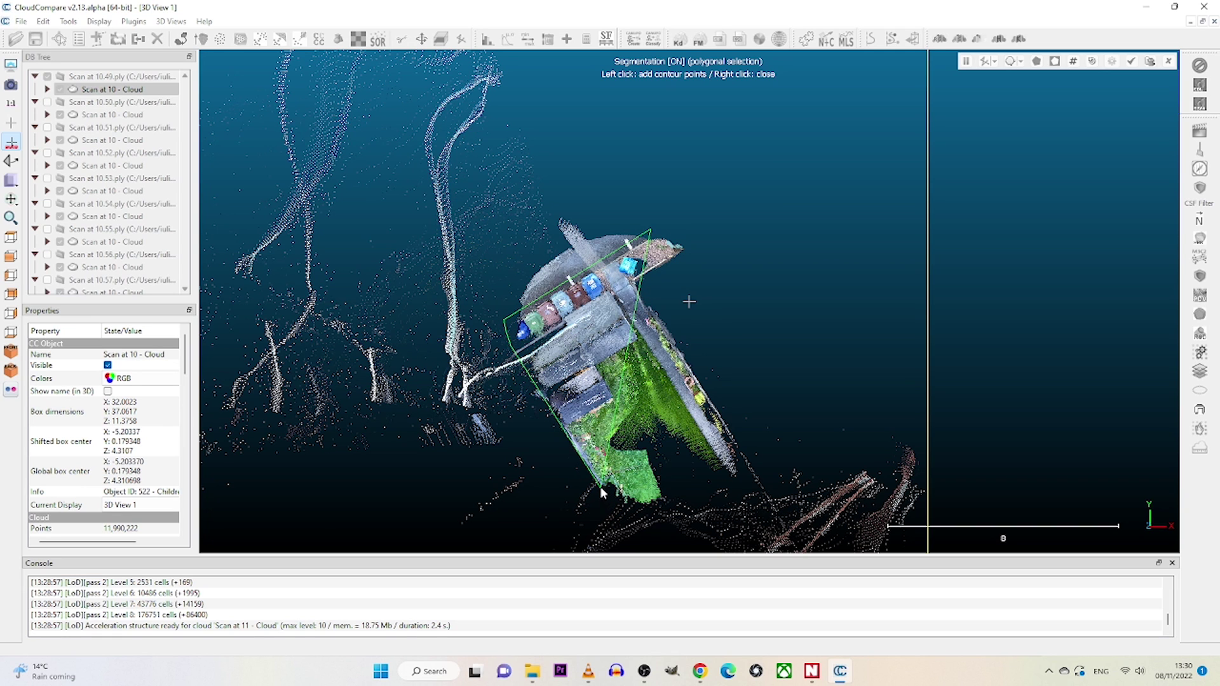
right_click(669, 406)
key(i)
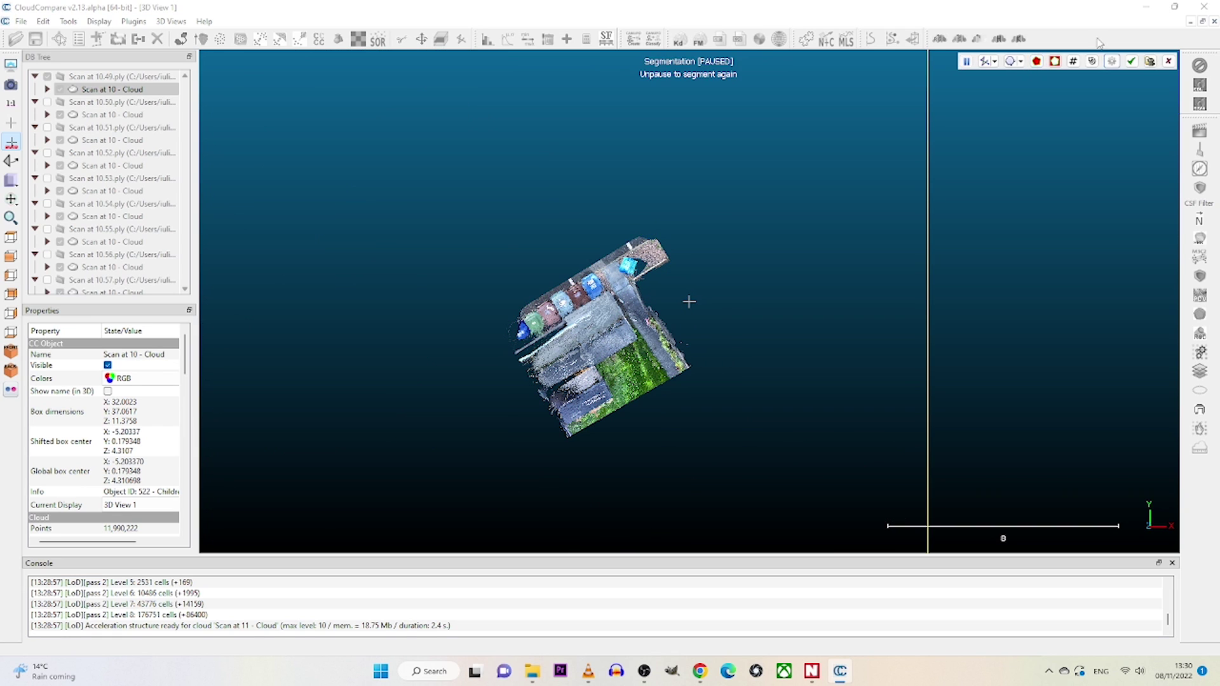
key(Return)
key(5)
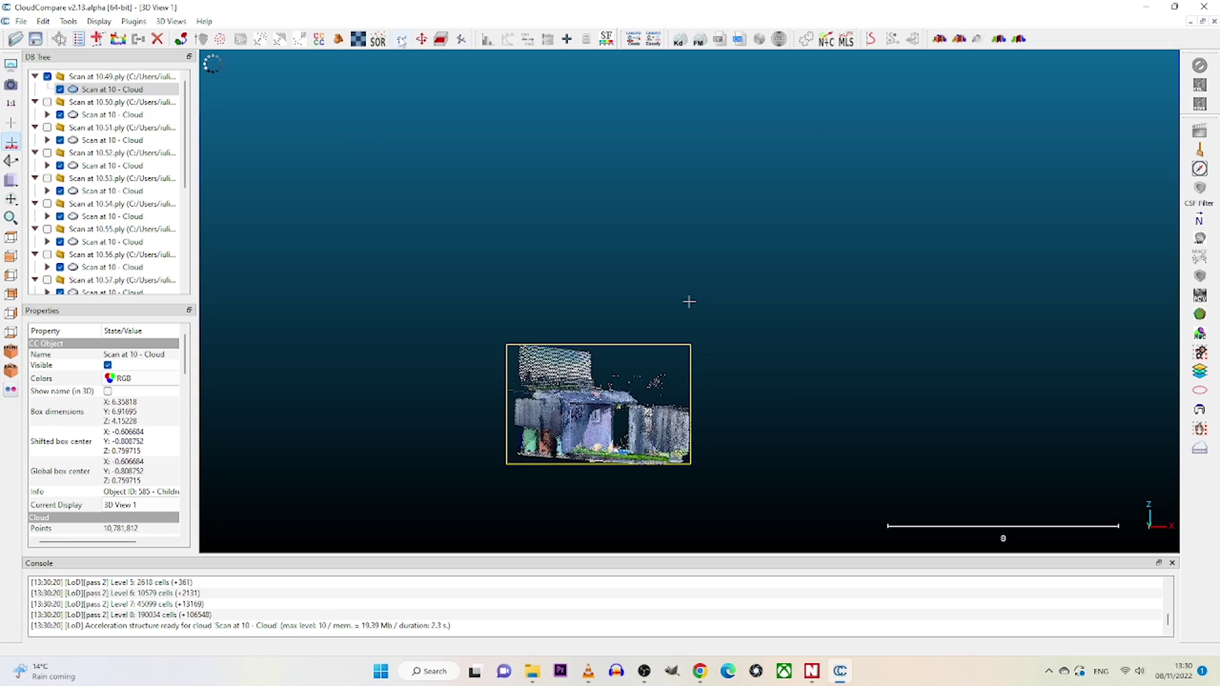
key(t)
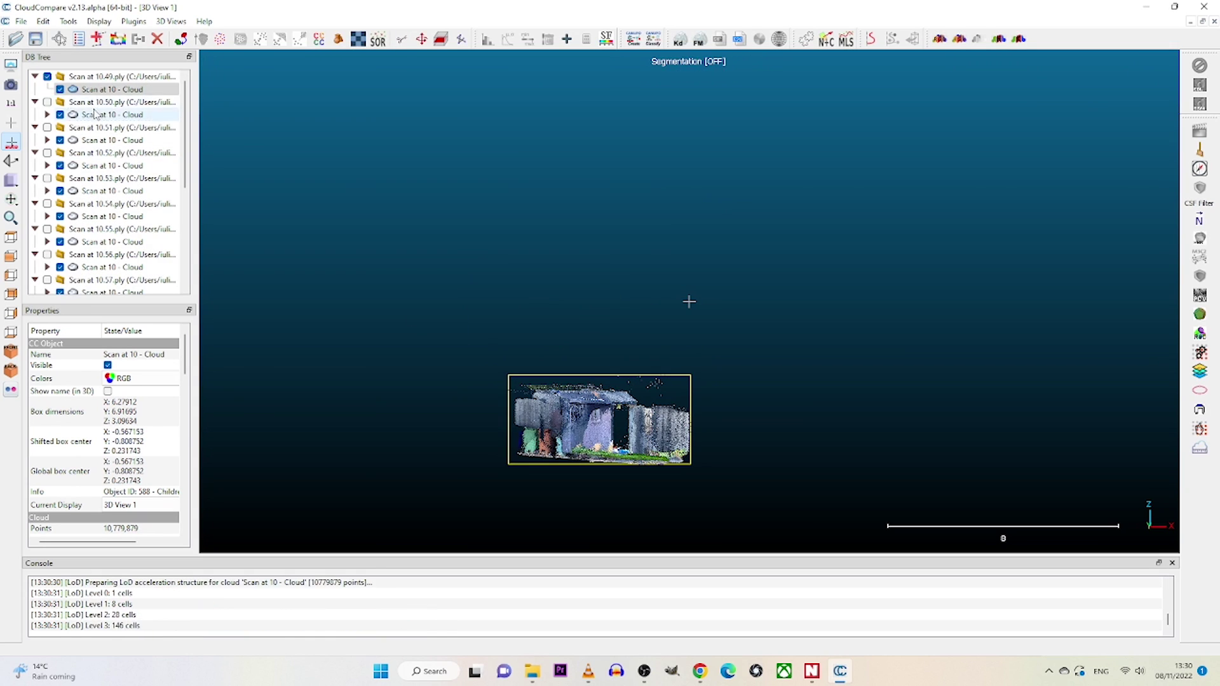
- Subsample the cropped Scan at 10.49 cloud by spacing and remove its full-density original
click(112, 89)
click(43, 22)
click(74, 224)
click(650, 439)
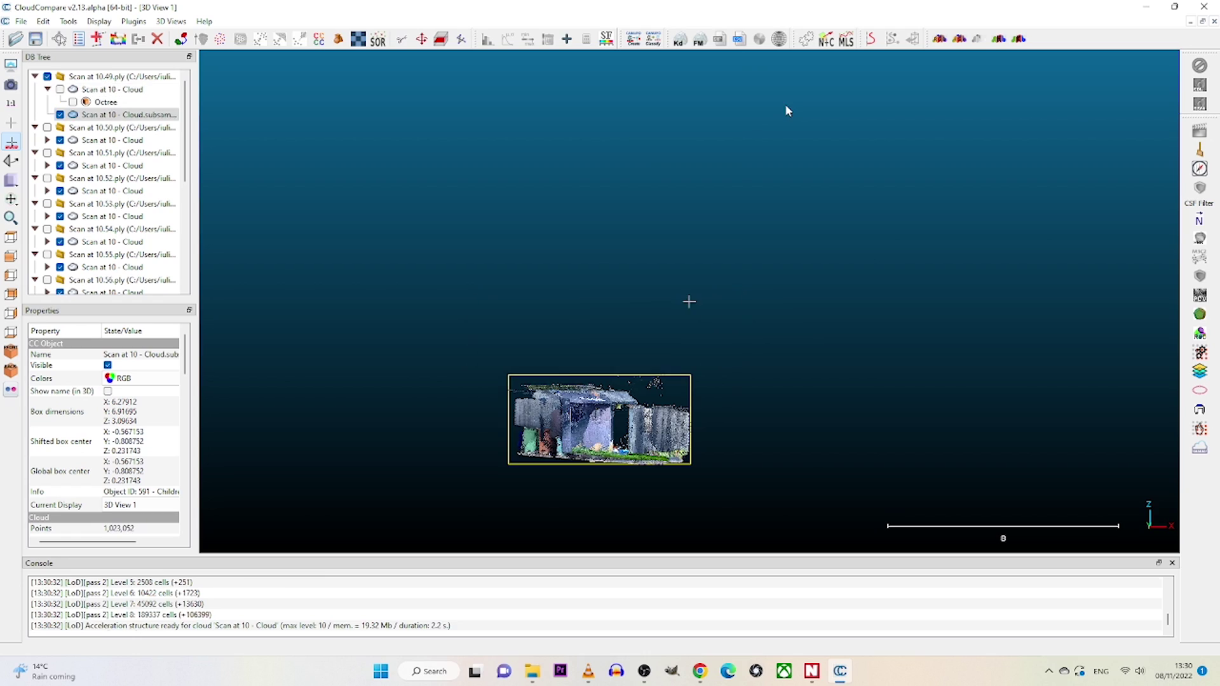
drag(786, 107, 731, 381)
click(90, 90)
- Show Scan at 10.50 and crop its cloud to the lawn section with a polygon, deleting the hidden points
click(47, 102)
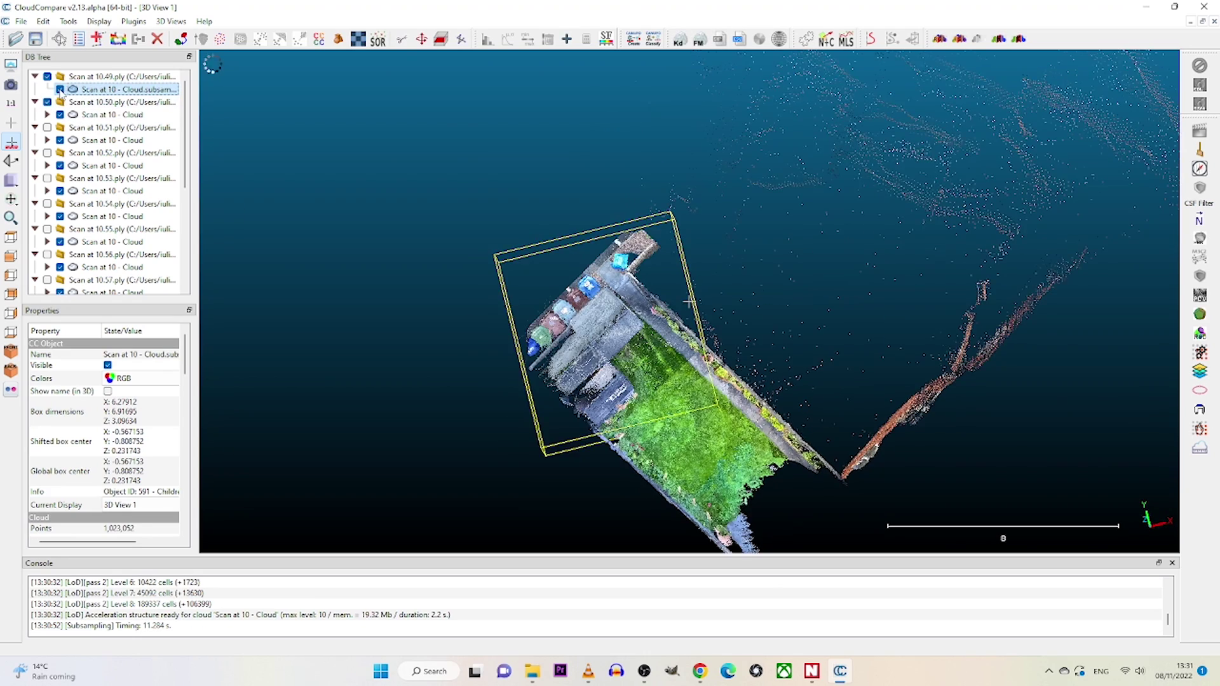
click(108, 114)
key(t)
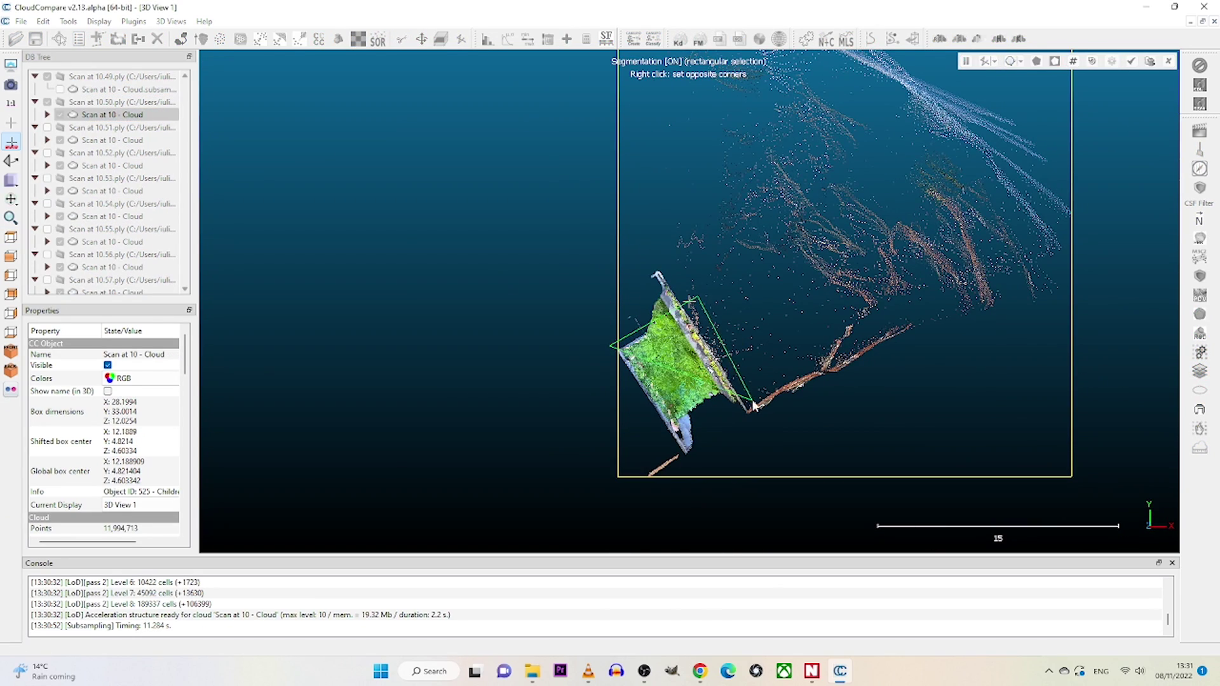
click(1037, 62)
click(1149, 62)
- Cut the stray points beyond the flower bed beside the path out of the Scan at 10.50 cloud
drag(775, 445, 773, 349)
scroll(690, 381, up, 5)
click(402, 41)
click(835, 278)
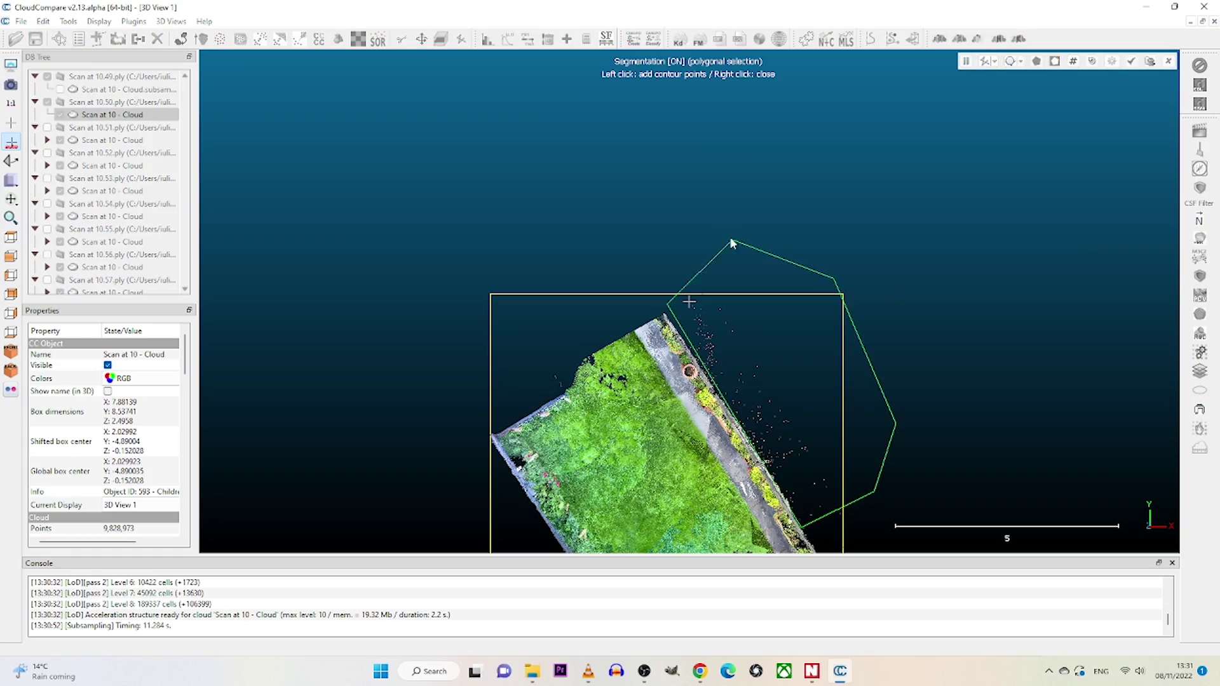
click(1055, 62)
click(1150, 61)
scroll(623, 394, up, 5)
drag(610, 407, 501, 533)
scroll(502, 444, down, 5)
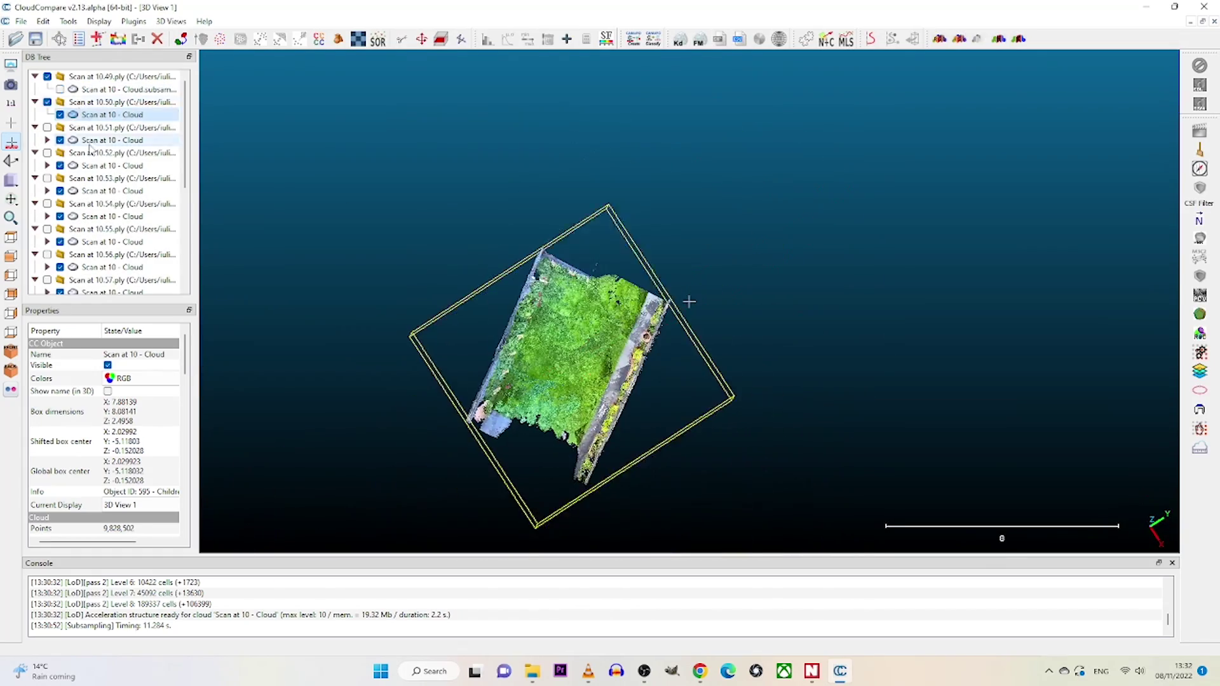
- Subsample the cropped Scan at 10.50 cloud and save the subsampled clouds as 2.las and 1.las at optimal resolution
click(42, 21)
click(73, 219)
drag(594, 294, 679, 300)
key(Return)
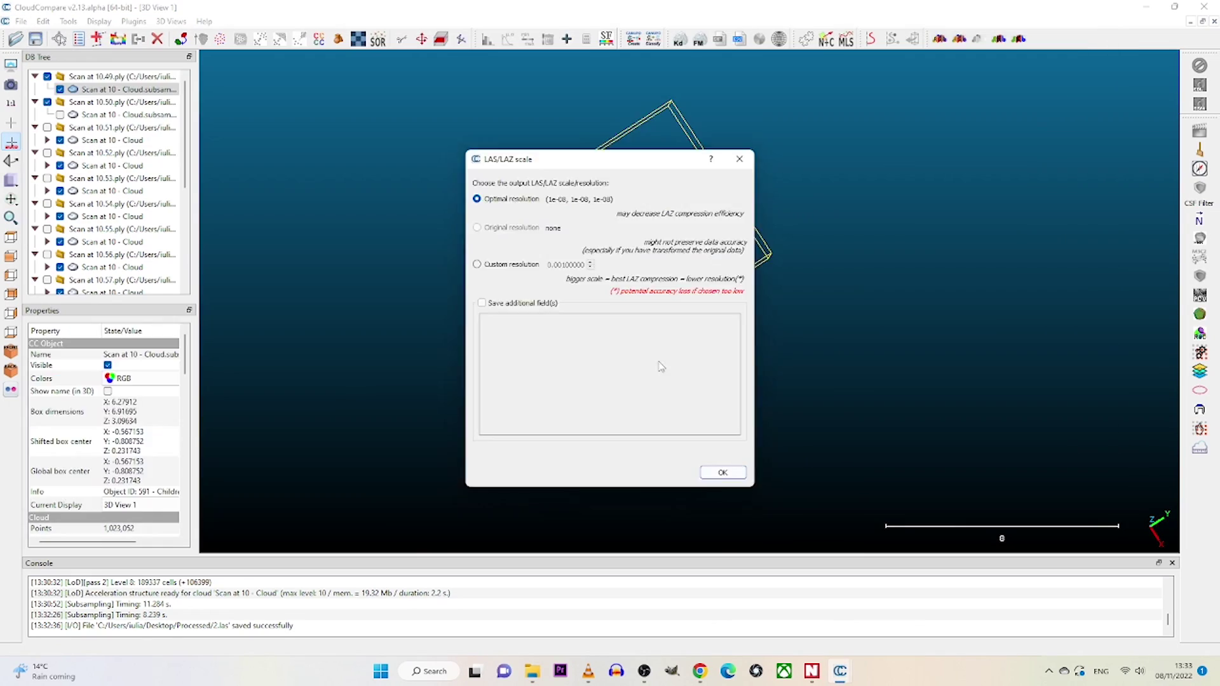
click(714, 473)
- Hide the 10.49 cloud, show Scan at 10.51 and compare its overlap with the subsampled 10.50 cloud
click(60, 89)
click(47, 128)
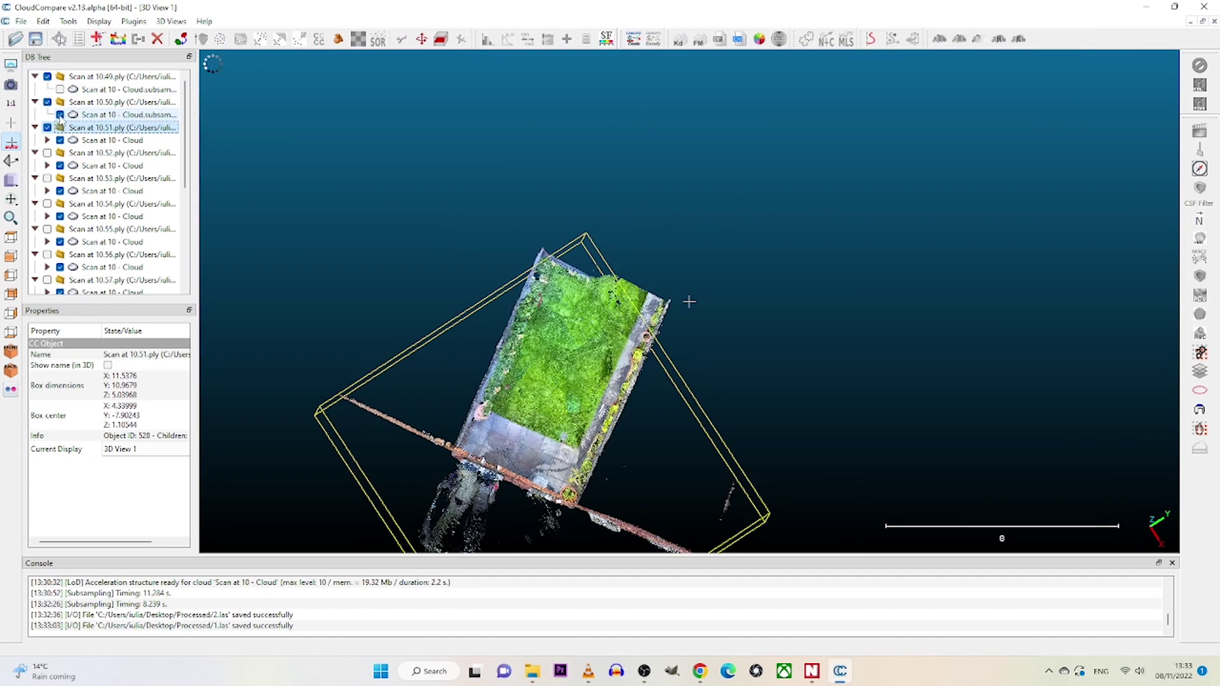
click(60, 116)
click(60, 140)
click(60, 140)
drag(572, 381, 654, 412)
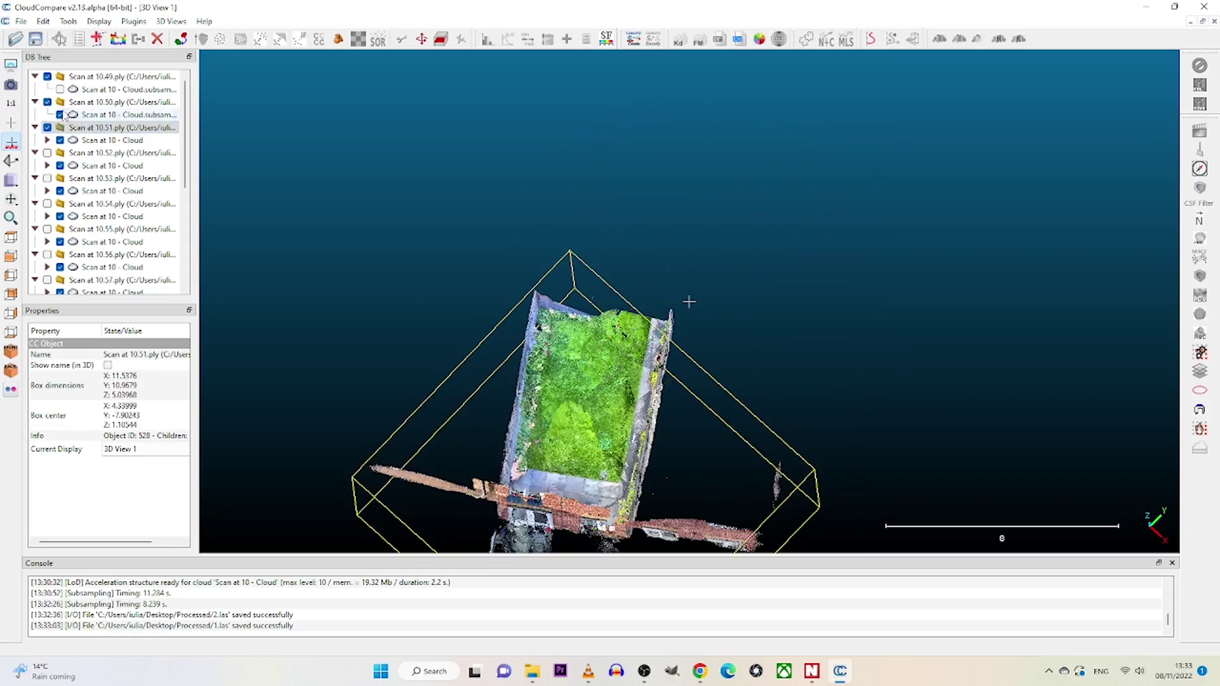
click(60, 115)
- Crop the Scan at 10.51 cloud in top view to the patio and brick wall with a polygon, deleting the points outside
click(112, 140)
click(10, 237)
right_drag(722, 412, 602, 202)
scroll(602, 203, up, 2)
click(401, 39)
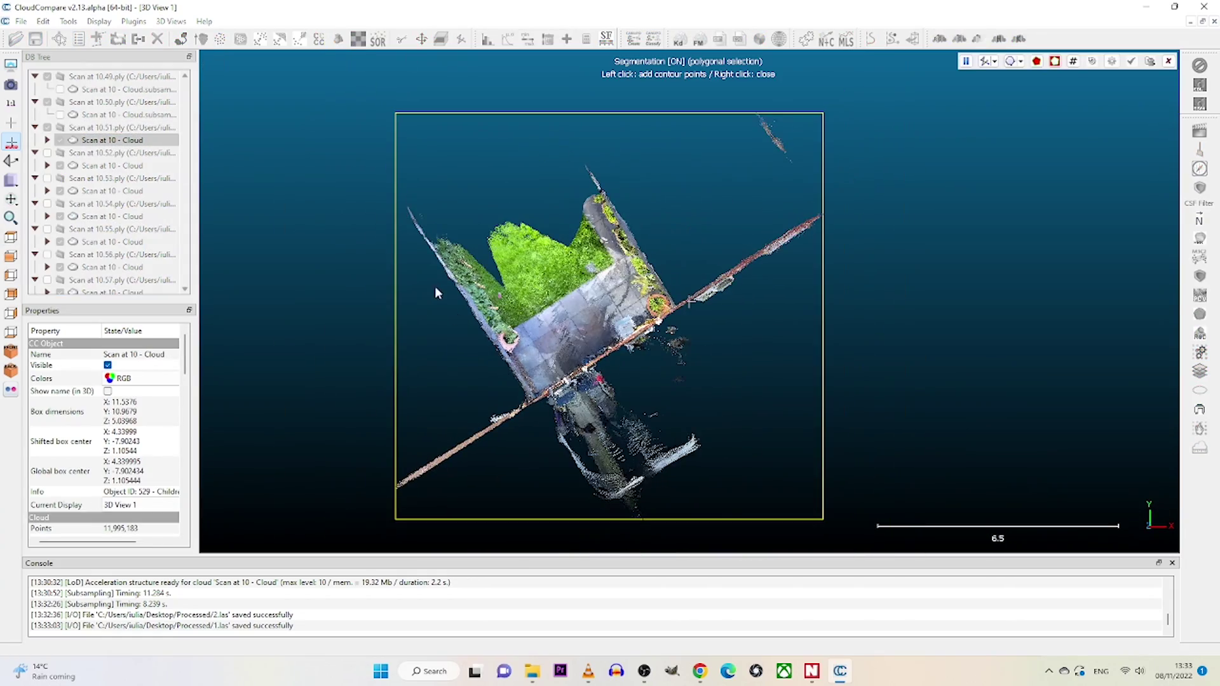
click(645, 207)
click(708, 301)
click(508, 423)
right_click(507, 424)
click(1037, 62)
click(1150, 61)
- Check the cropped 10.51 cloud against the 10.50 cloud and subsample it by spacing
click(60, 115)
drag(382, 216, 279, 414)
click(60, 115)
click(220, 39)
click(654, 440)
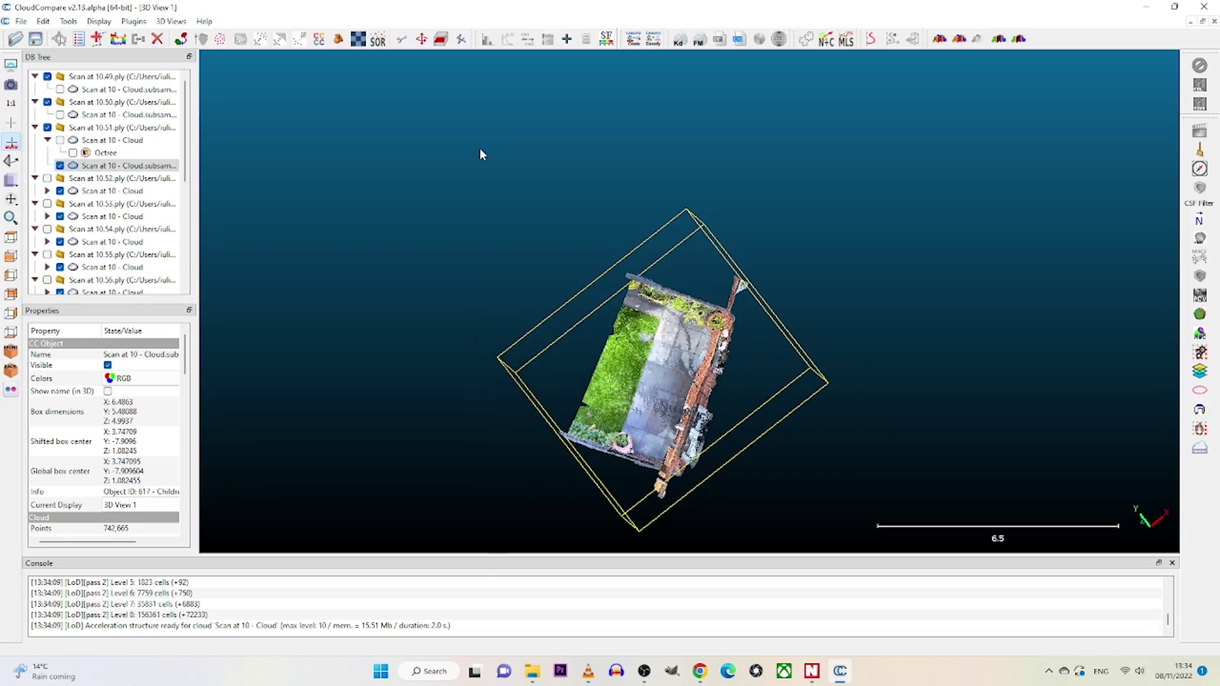
- Save the subsampled Scan at 10.51 cloud as 3.las in the Processed folder
click(21, 21)
click(697, 410)
text(3)
click(997, 479)
- Show Scan at 10.52, compare its overlap with the subsampled 10.51 cloud and hide the 10.51 cloud
click(60, 166)
click(47, 179)
click(112, 191)
drag(718, 407, 547, 355)
click(60, 166)
click(60, 166)
- Trim the Scan at 10.52 cloud with a polygon in top view and subsample it by spacing
click(11, 237)
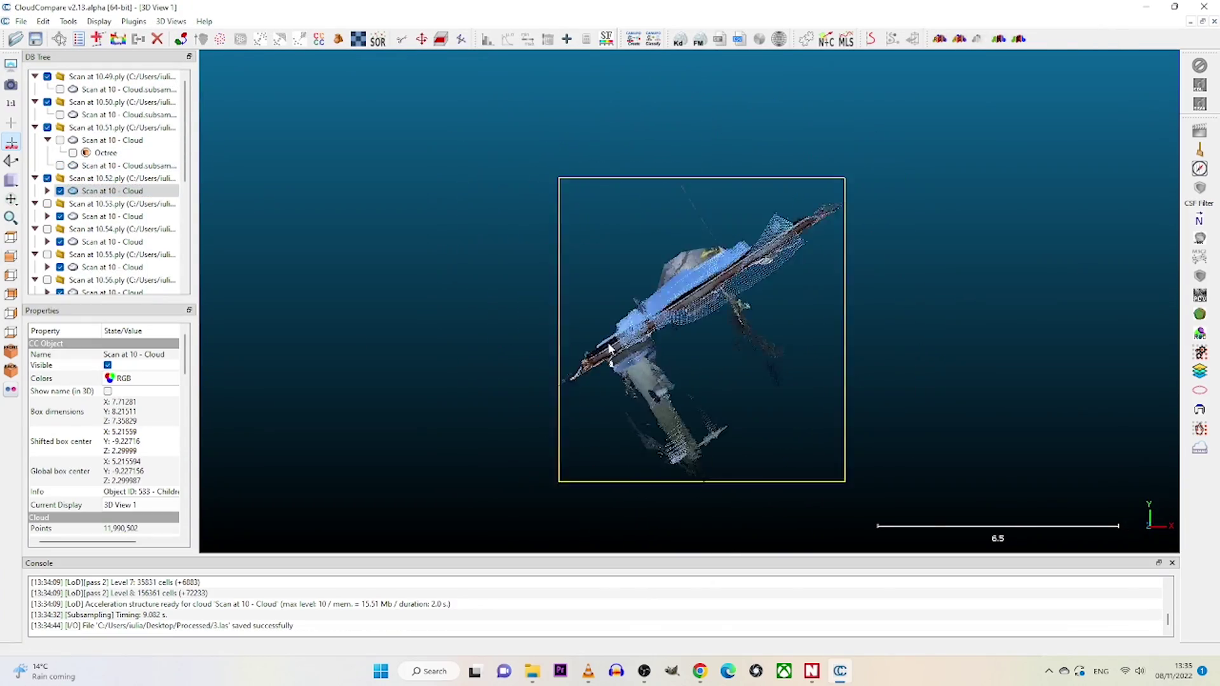
key(t)
click(580, 350)
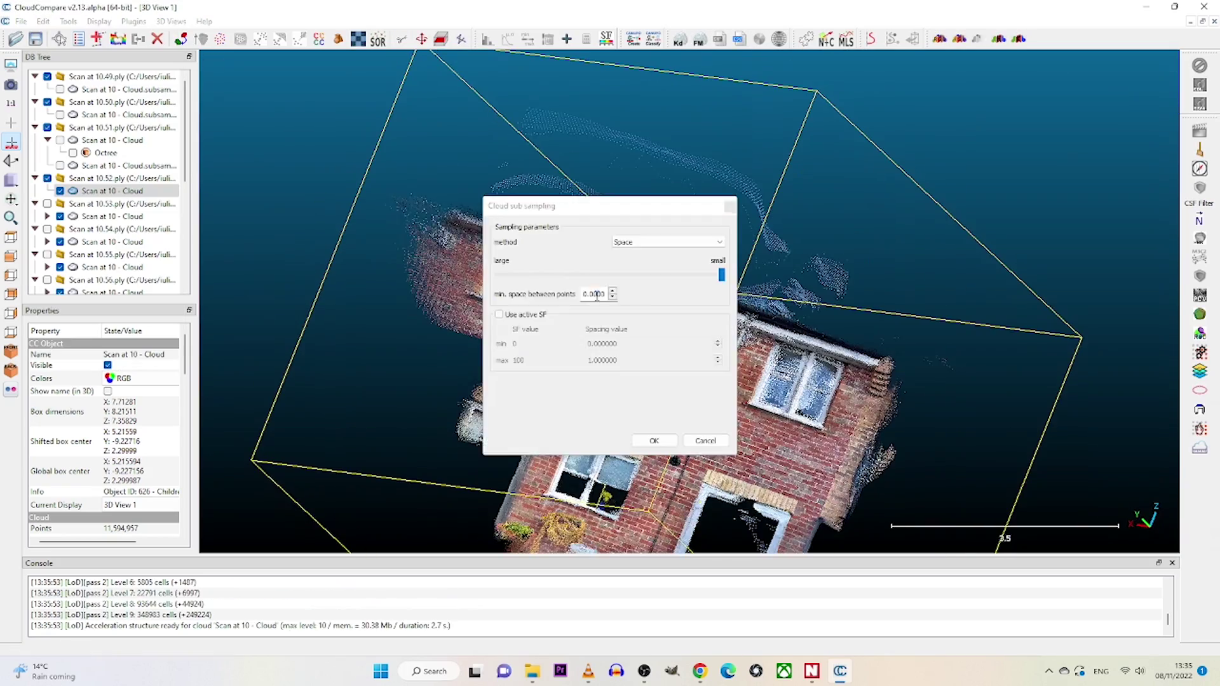
key(Return)
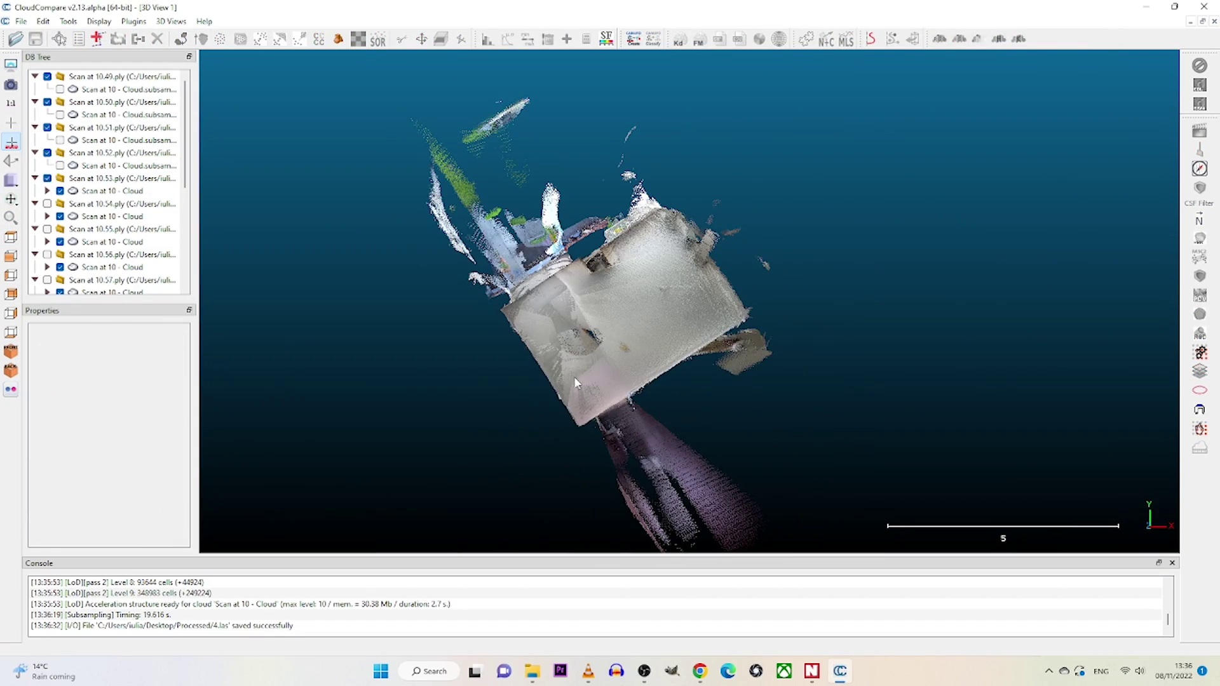
- Segment the Scan at 10.53 cloud in top view with a polygon around the room, separating the stray points outside it
drag(575, 379, 947, 356)
click(11, 237)
click(111, 191)
key(t)
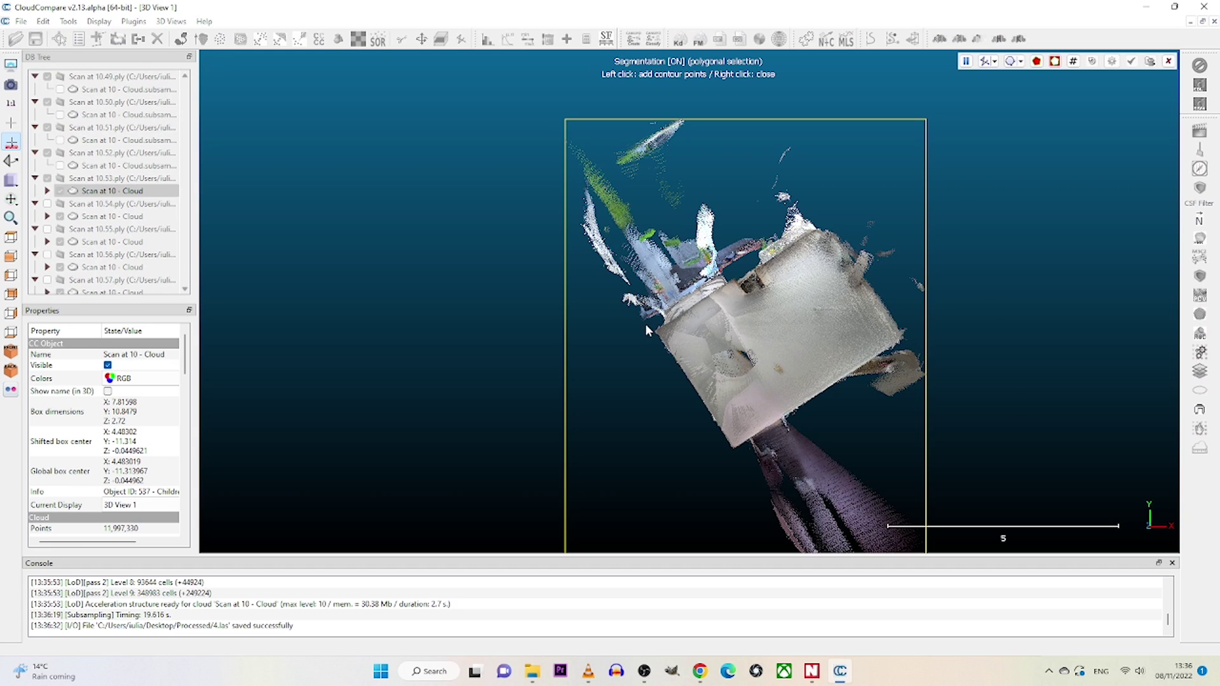
click(643, 327)
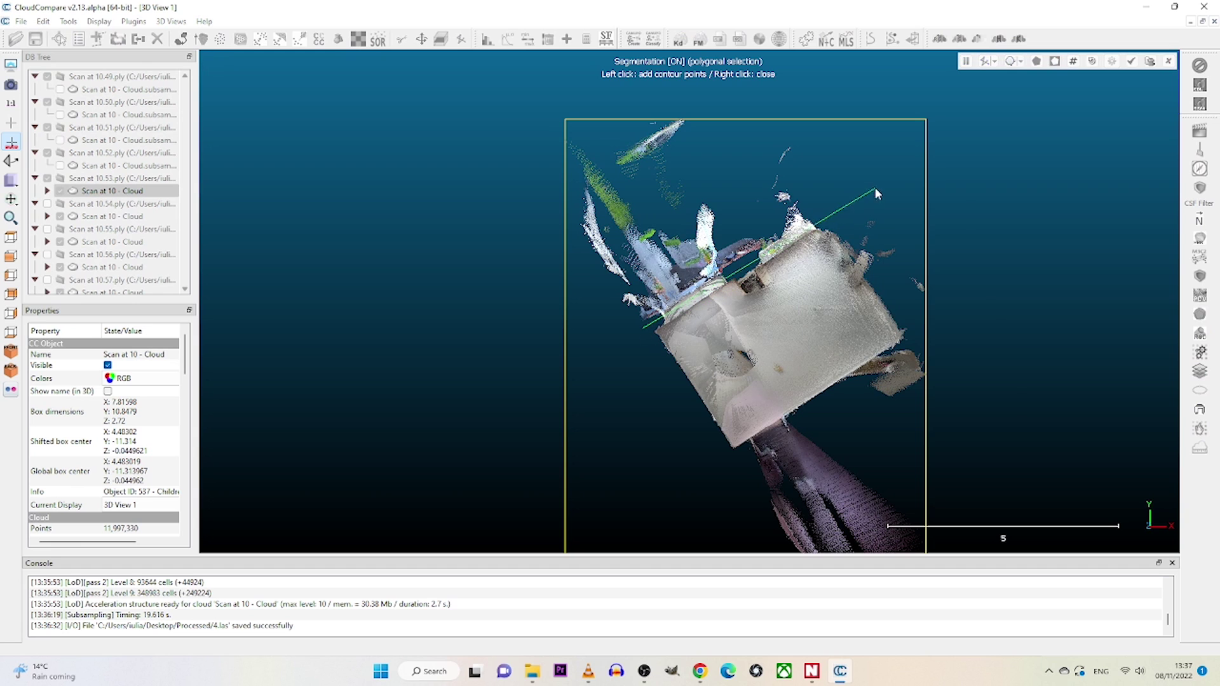
right_click(727, 451)
key(o)
click(1132, 62)
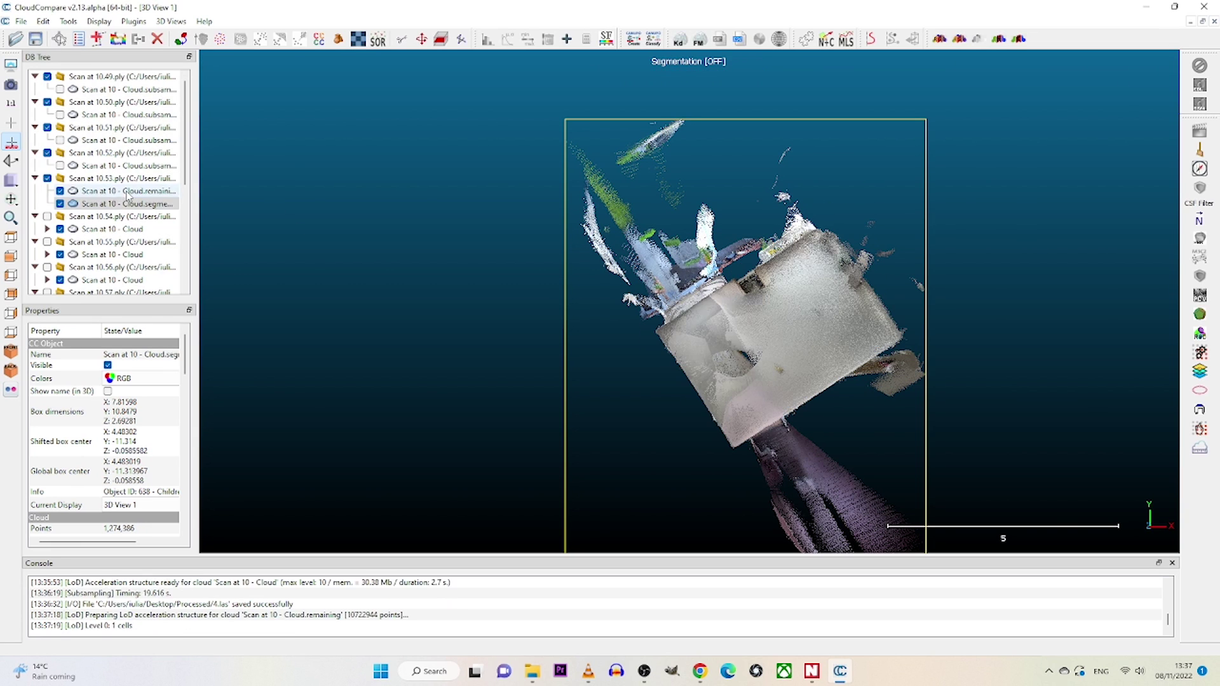
- Remove the segmented stray points of Scan at 10.53 and compare the remaining room with the 10.52 cloud
drag(519, 351, 730, 444)
click(59, 166)
drag(597, 318, 804, 257)
click(59, 166)
click(93, 216)
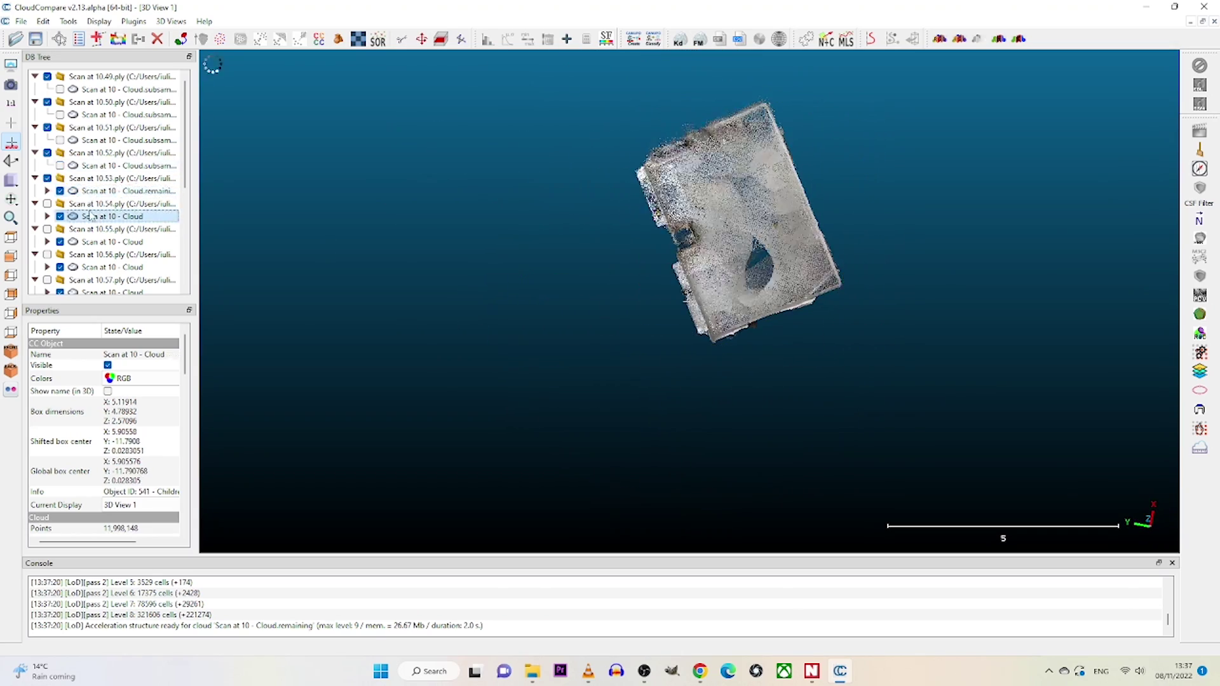
- Subsample the remaining room cloud of Scan at 10.53
click(114, 192)
click(43, 22)
click(69, 232)
key(Return)
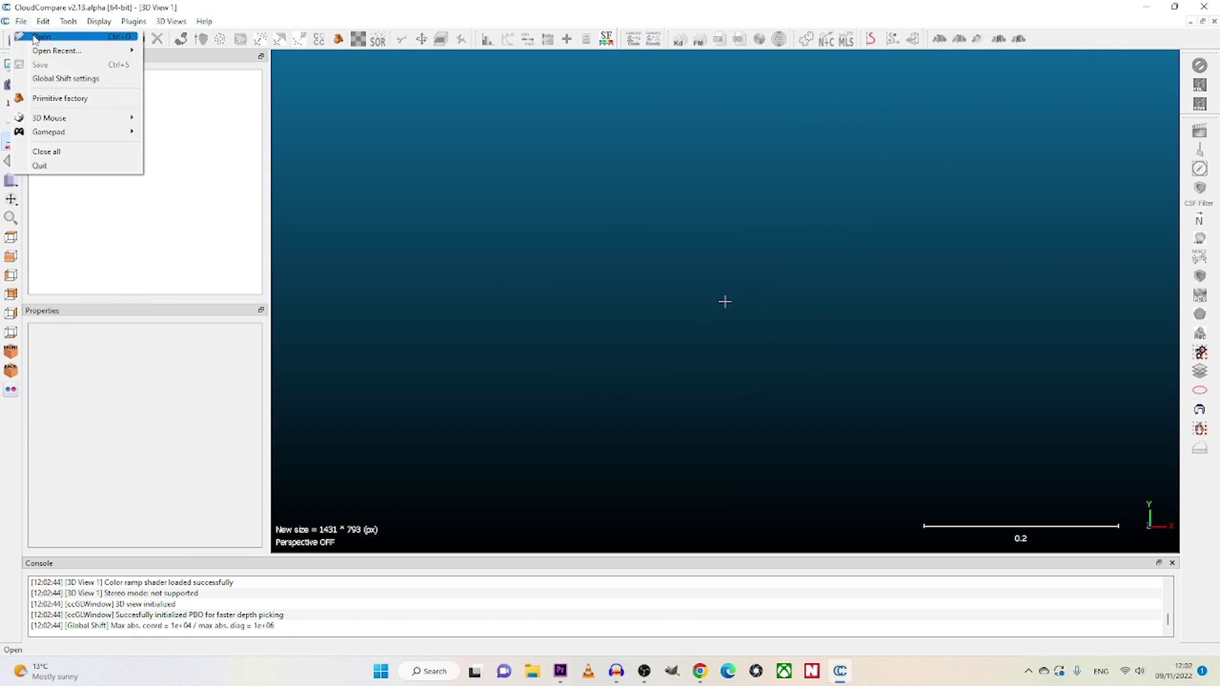
- Open all the processed LAS files from the Processed folder on the desktop
click(54, 47)
double_click(191, 144)
click(648, 471)
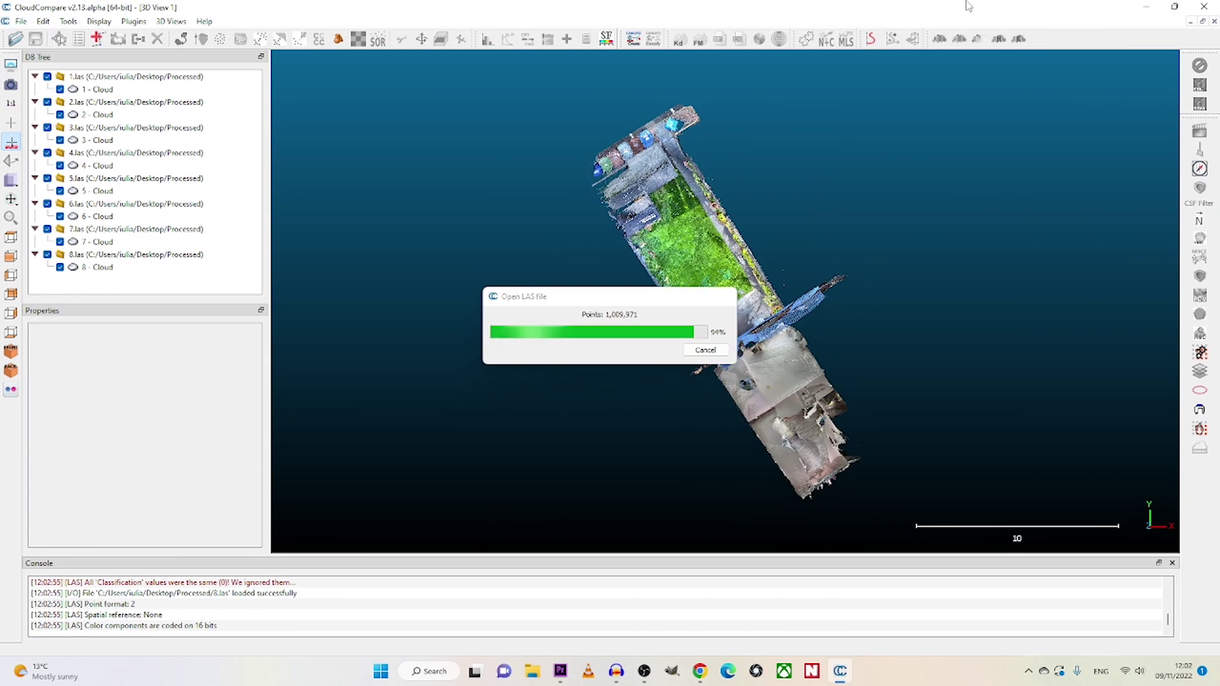
- Merge all the loaded LAS clouds into one, generating the original cloud index field
click(141, 79)
scroll(127, 191, down, 5)
shift+click(95, 284)
click(136, 38)
click(658, 352)
- Set the merged cloud's colours to RGB and turn the view to inspect the whole house
click(176, 378)
click(174, 401)
drag(564, 430, 819, 356)
- Save the merged cloud in the Processed folder as an LAS cloud named House 2
click(148, 78)
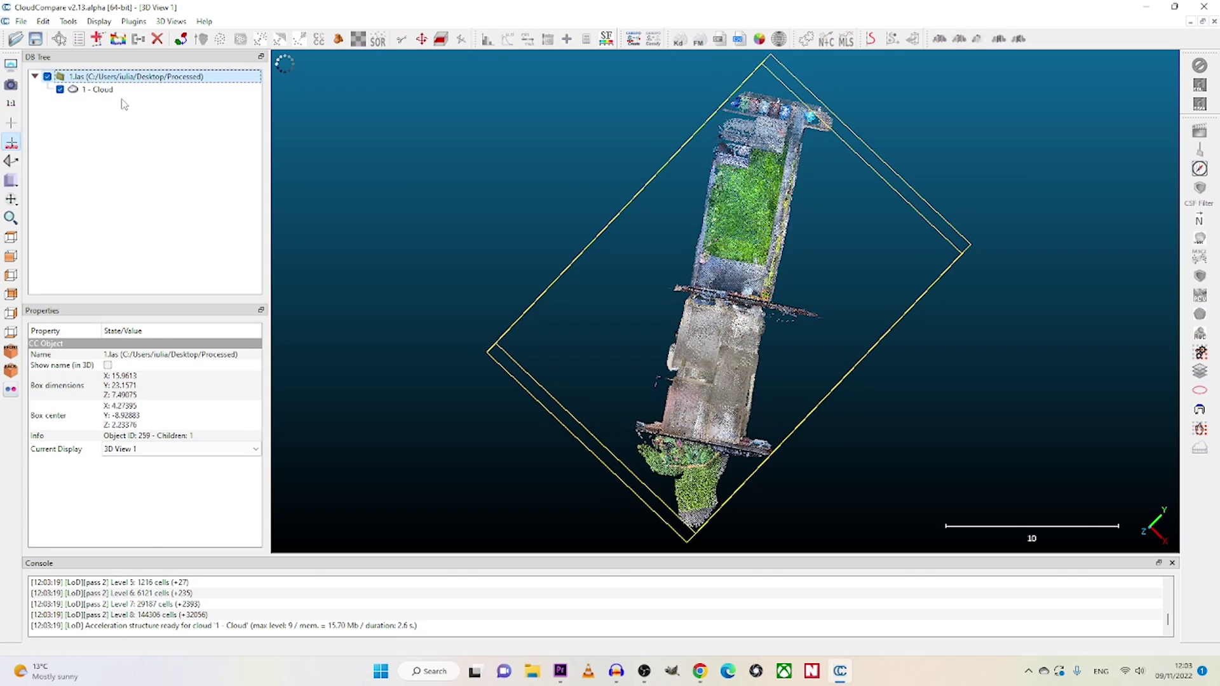
click(115, 90)
click(22, 23)
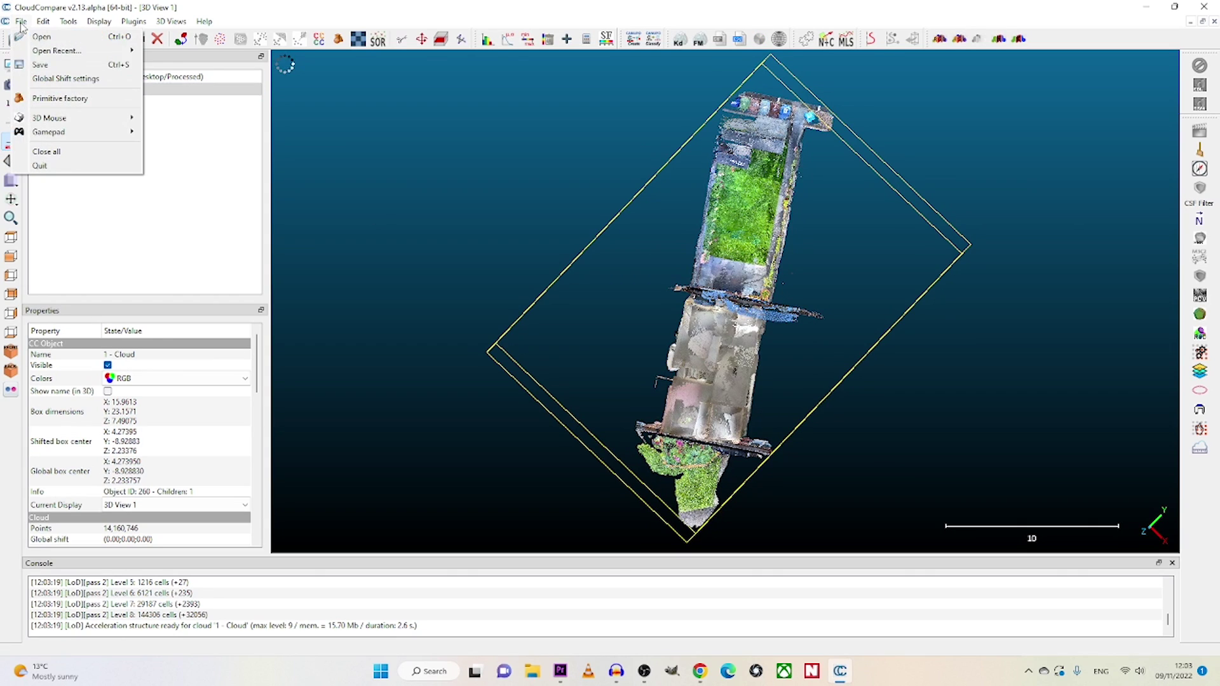
click(40, 64)
click(383, 451)
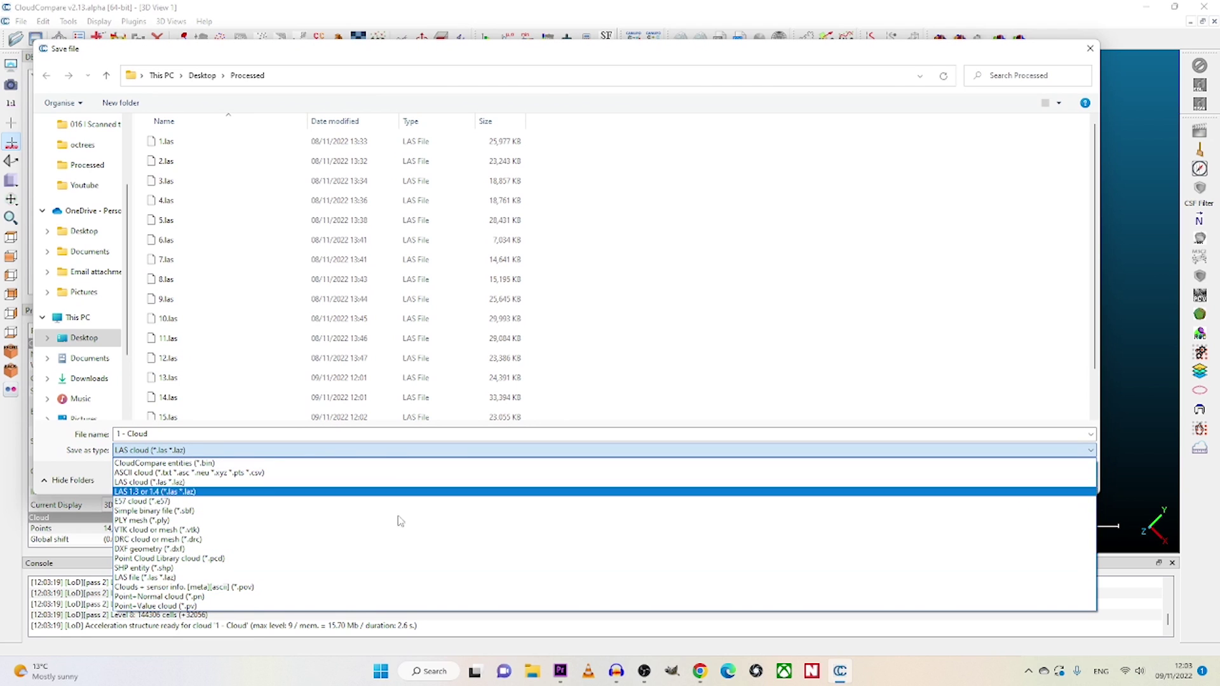
click(183, 483)
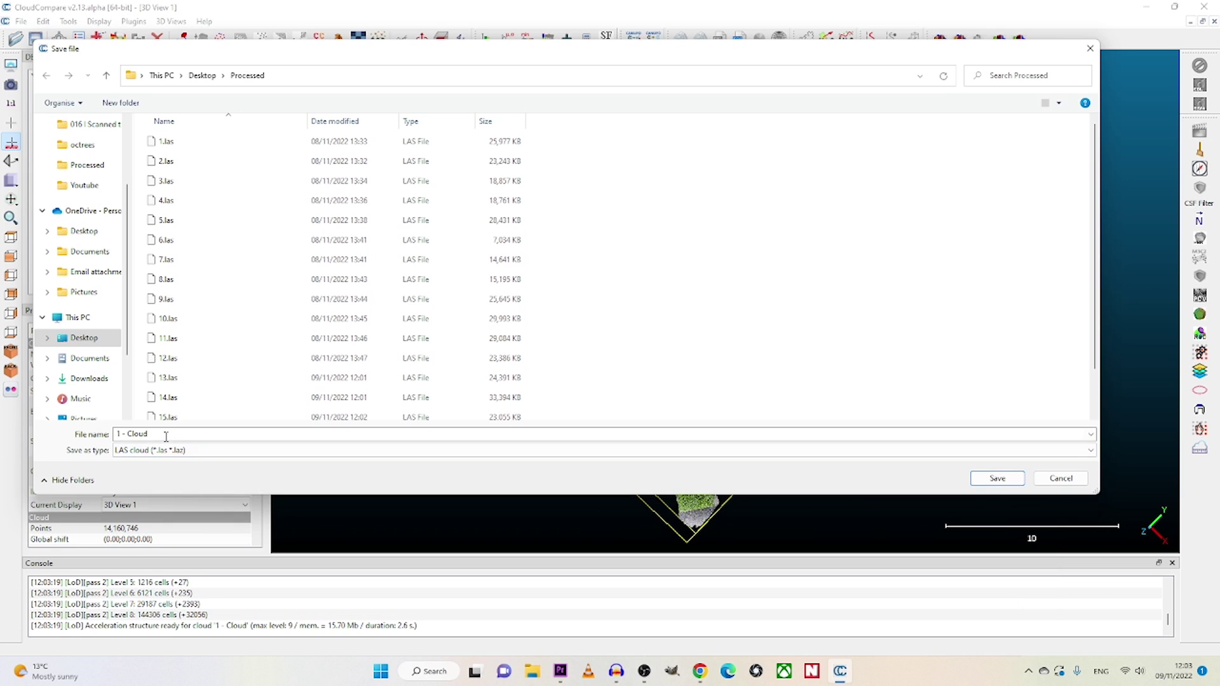
text(House)
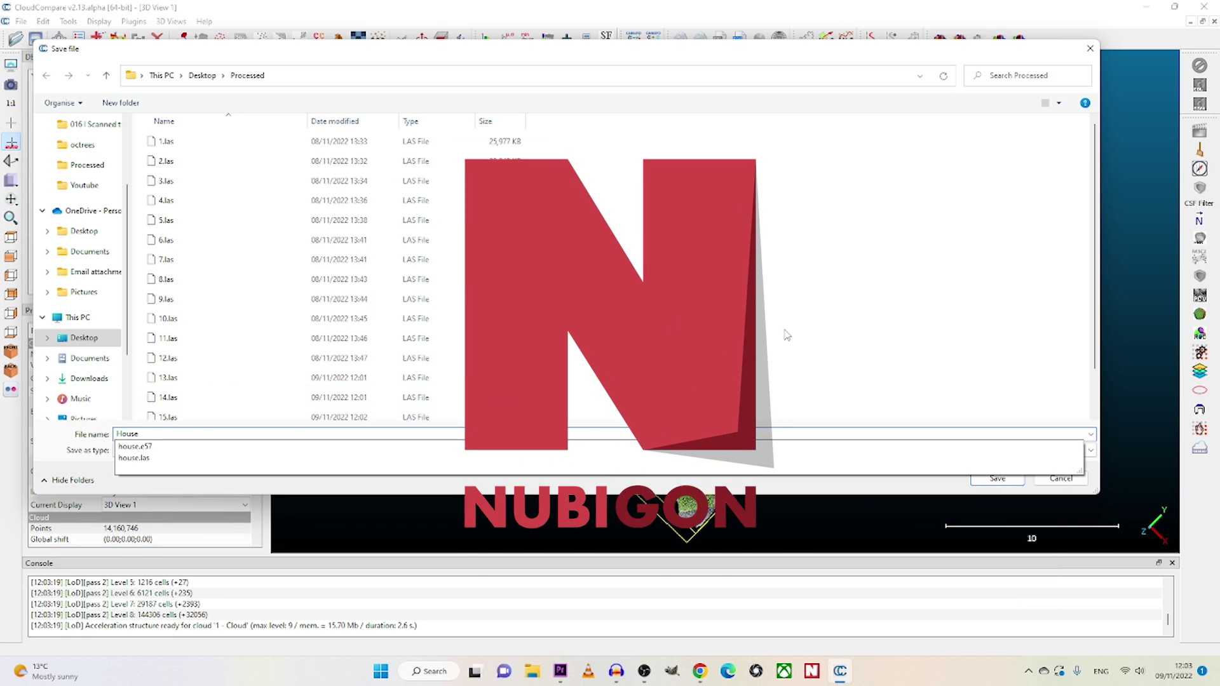
click(787, 336)
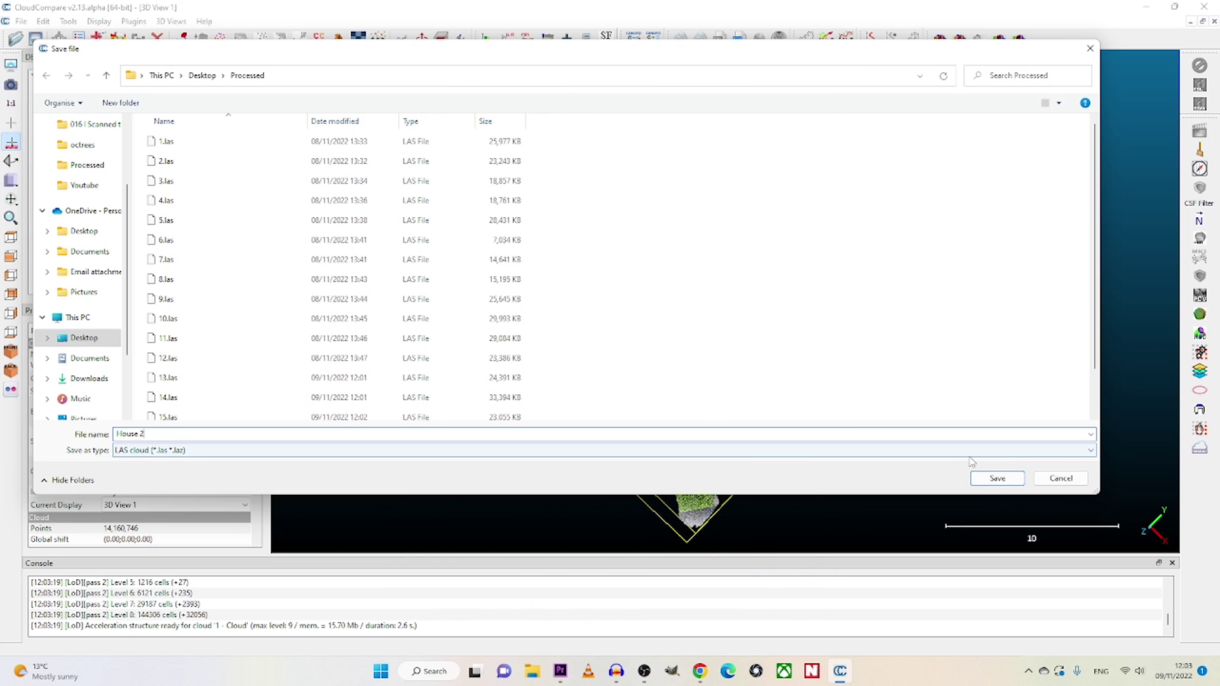
click(1001, 483)
key(Return)
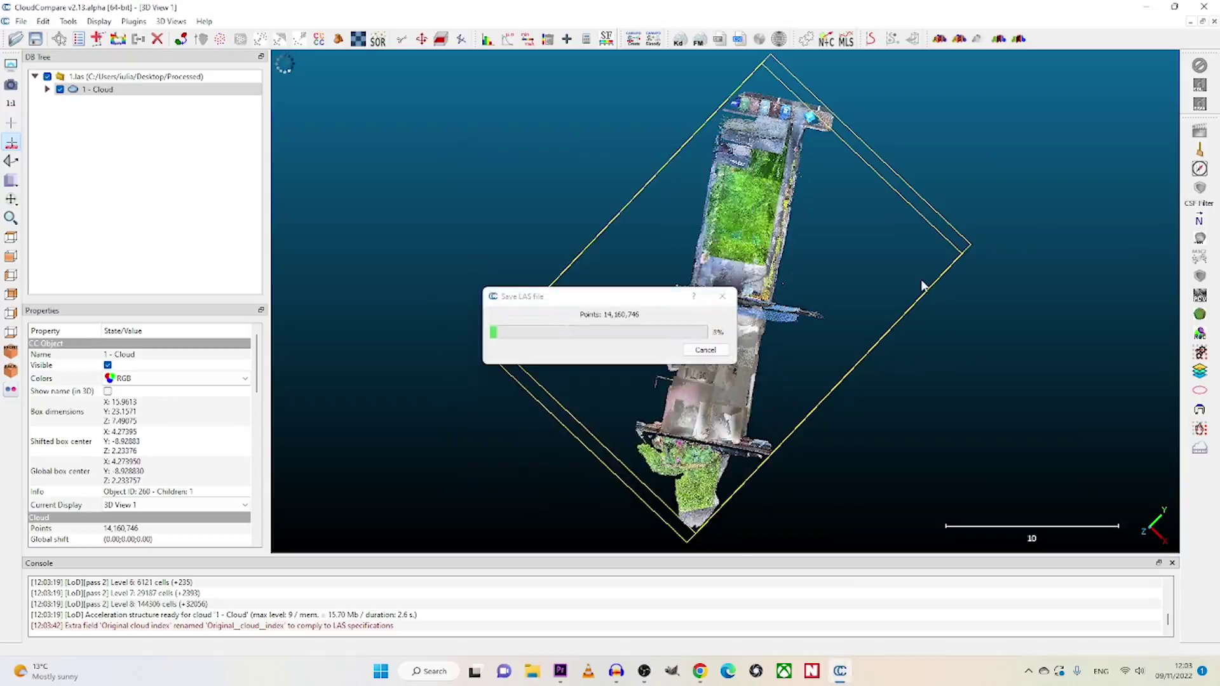